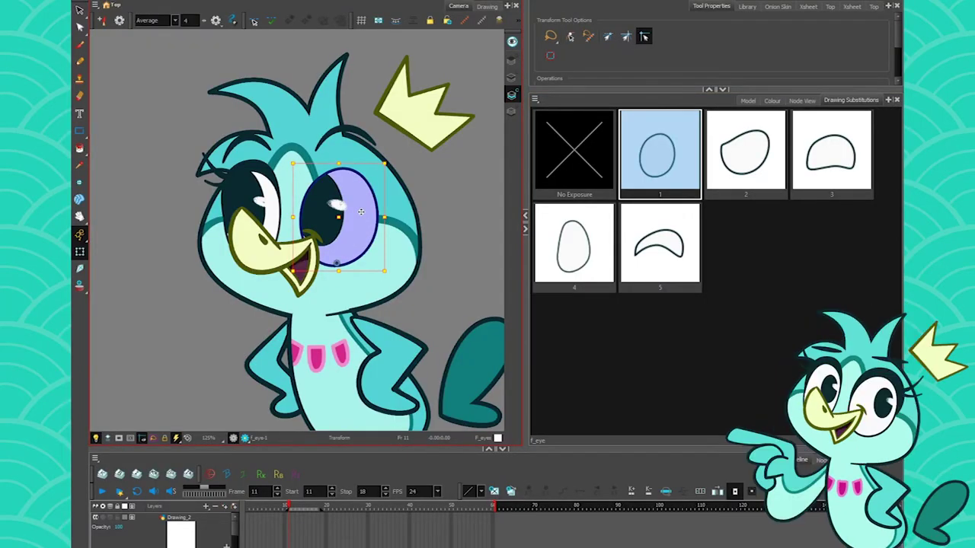
Lower the upper eyelid partway over the bird's open eye beside the beak using its deformer curve, and select the eye shape
click(318, 148)
drag(308, 148, 305, 201)
drag(388, 151, 370, 177)
click(364, 218)
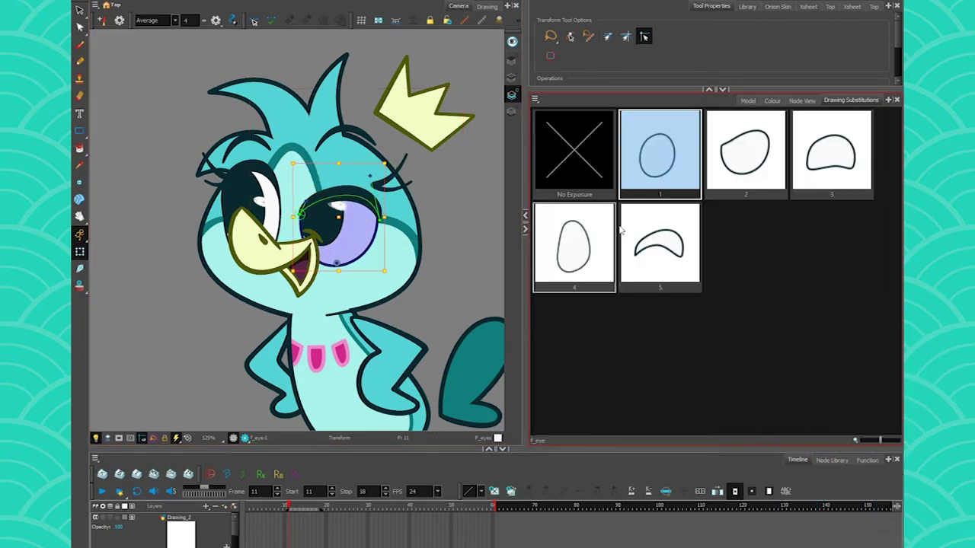
Try drawing substitutions 5 and 4 for the eye shape beneath the lowered eyelid
click(659, 246)
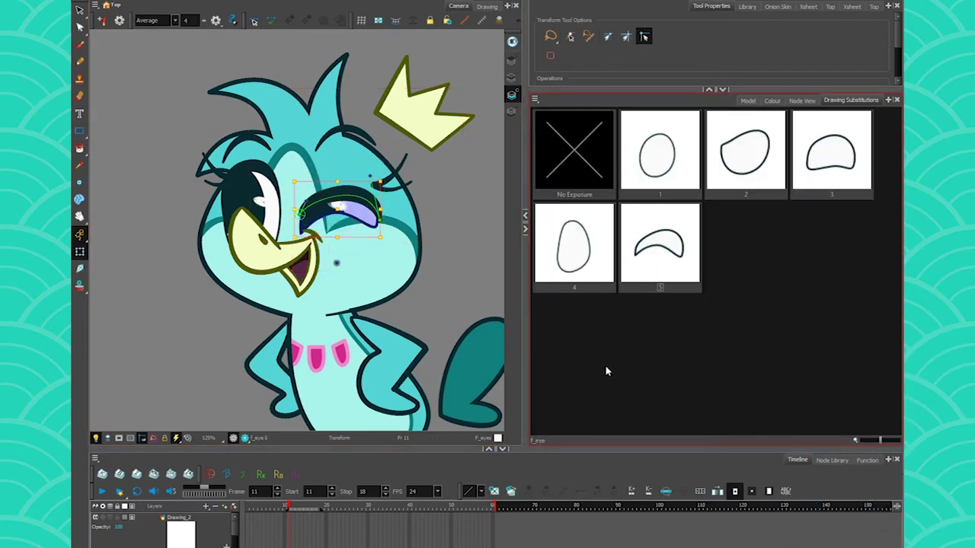
click(574, 243)
click(325, 207)
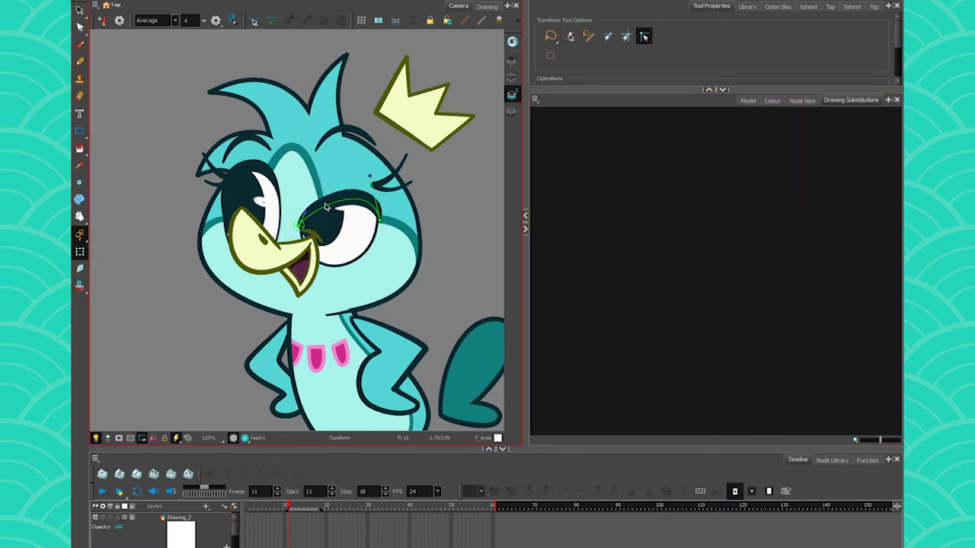
click(347, 186)
Cycle the selected eye shape through drawing substitutions 5, 1, 2, 3 and 4
click(358, 217)
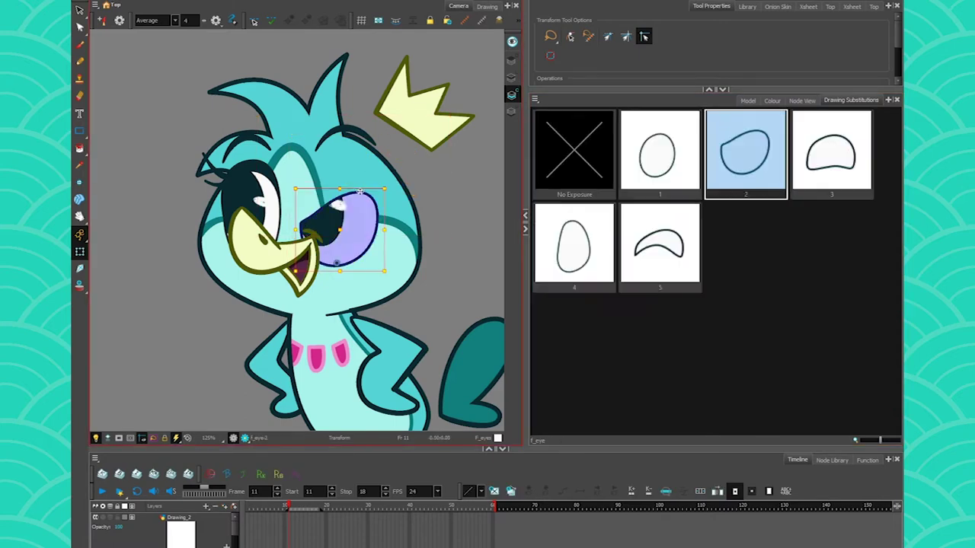
click(660, 244)
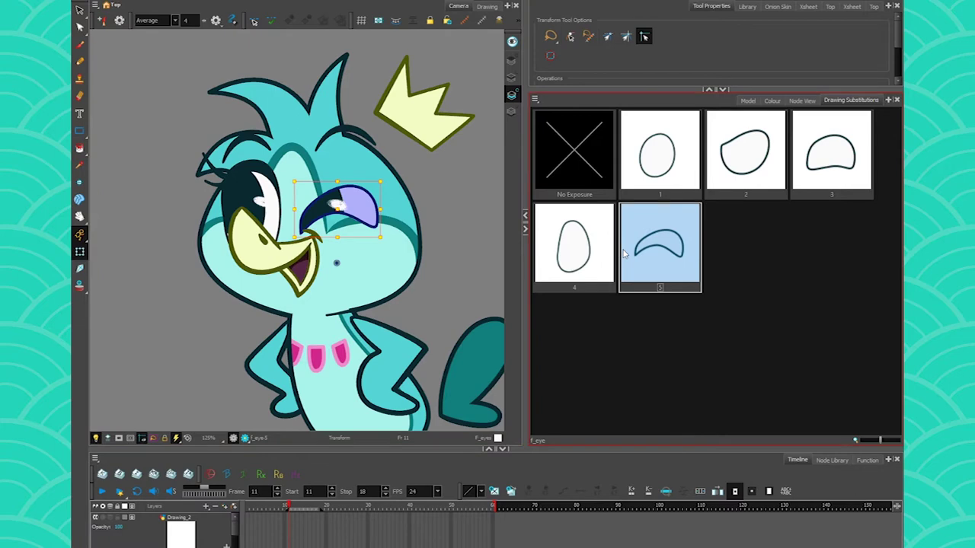
click(640, 149)
click(730, 147)
click(816, 156)
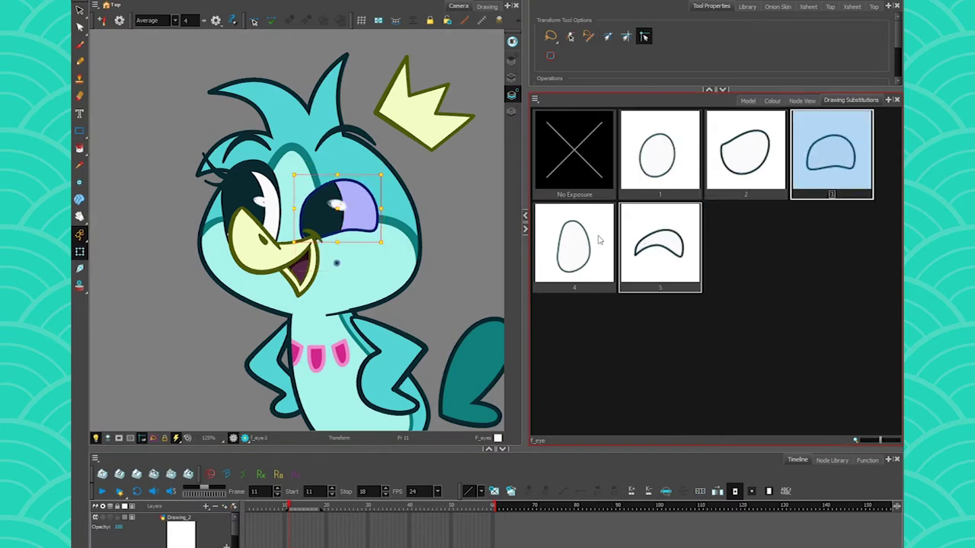
click(599, 240)
Set the eye to drawing 1, duplicate it as a new substitution, and edit the copy's upper contour
click(636, 174)
click(512, 492)
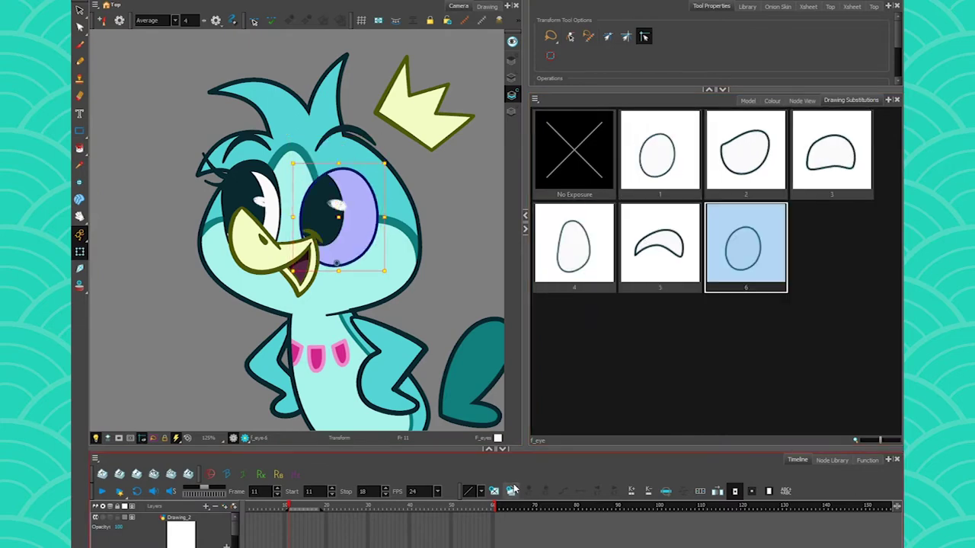
click(80, 28)
mouse_move(330, 150)
mouse_down()
mouse_move(380, 229)
mouse_move(369, 229)
mouse_up()
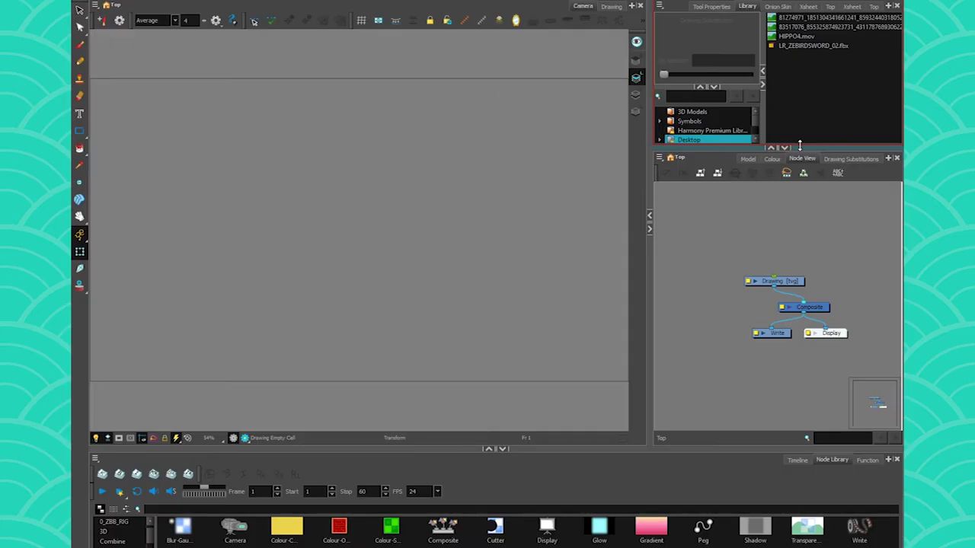
Delete the default Drawing node and add two vector drawing layers named eyeshape and iris
click(763, 283)
key(Delete)
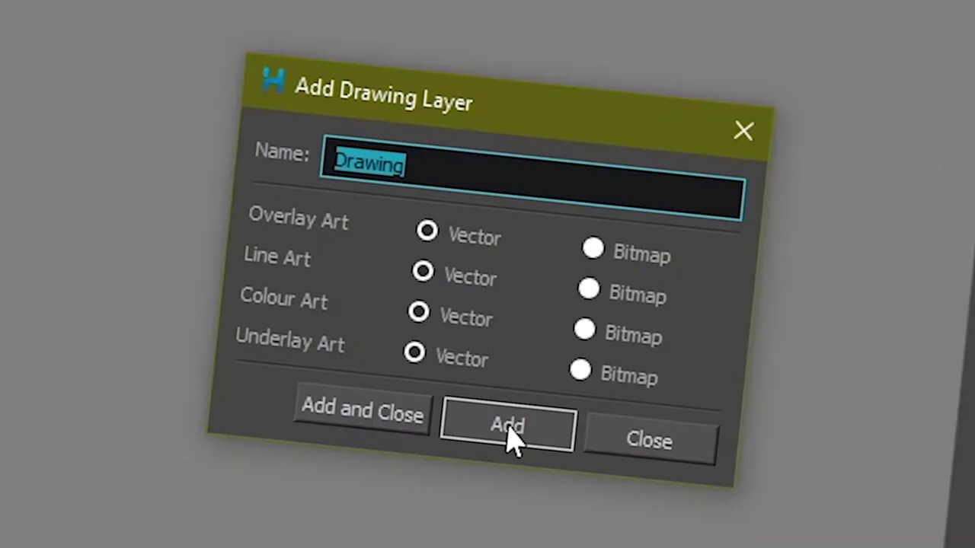
text(eyeshape)
key(ctrl+a)
text(iris)
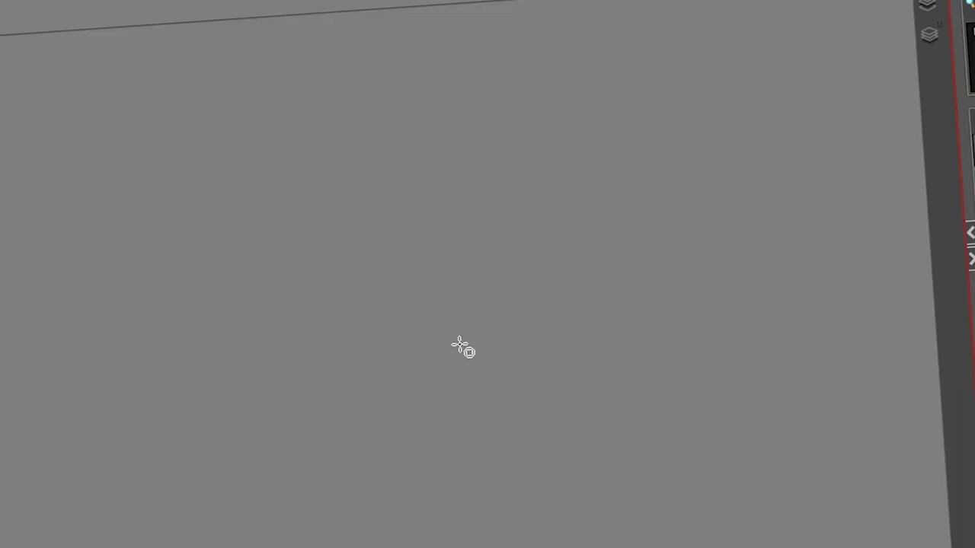
Draw a tall ellipse as the eye outline on the eyeshape layer and tilt it slightly
mouse_move(533, 423)
mouse_down()
mouse_move(279, 211)
mouse_move(285, 161)
mouse_move(398, 298)
mouse_up()
key(alt+s)
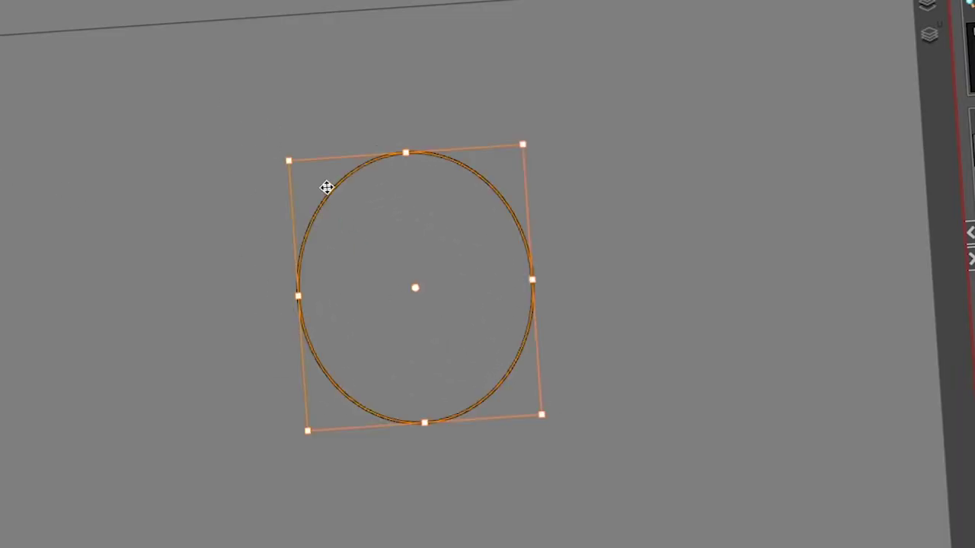
drag(327, 188, 297, 184)
Draw a smaller ellipse on the iris layer, overlapping the lower-right edge of the eye outline
click(336, 528)
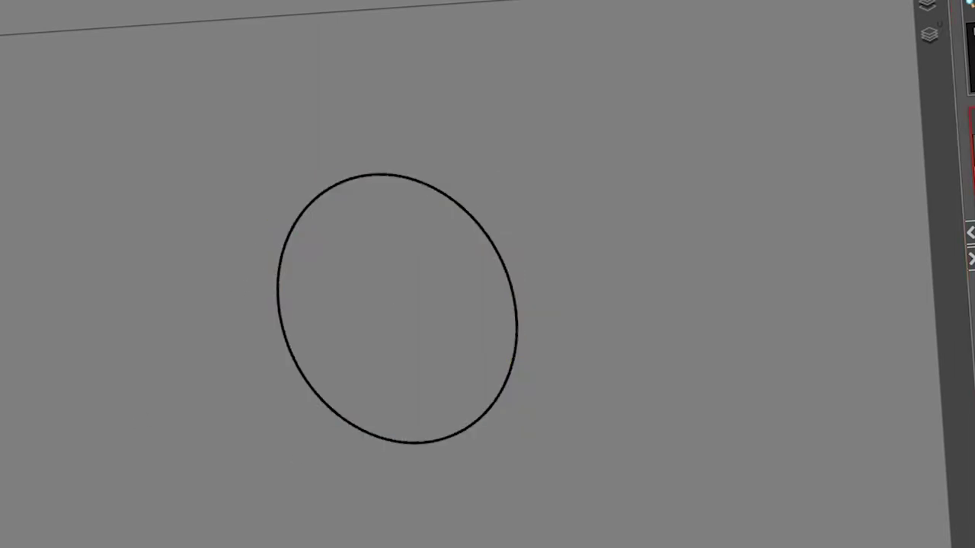
key(alt+=)
drag(535, 285, 432, 433)
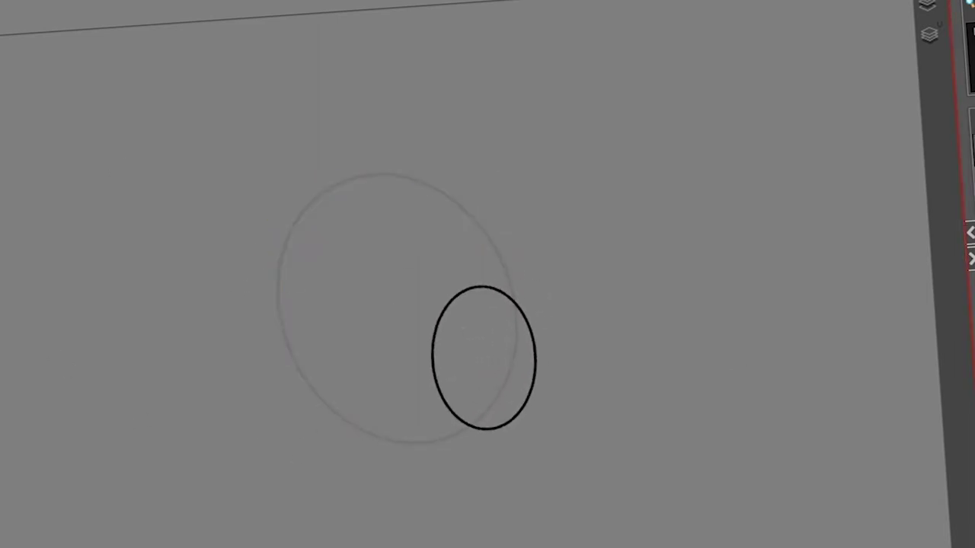
Select the eyeshape ellipse and thicken its outline evenly
click(970, 57)
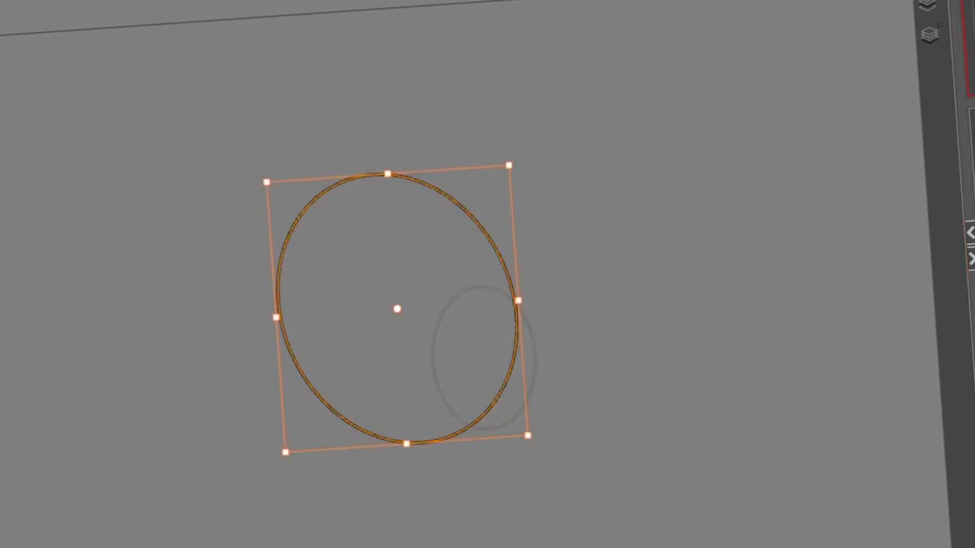
click(969, 58)
click(7, 61)
click(9, 71)
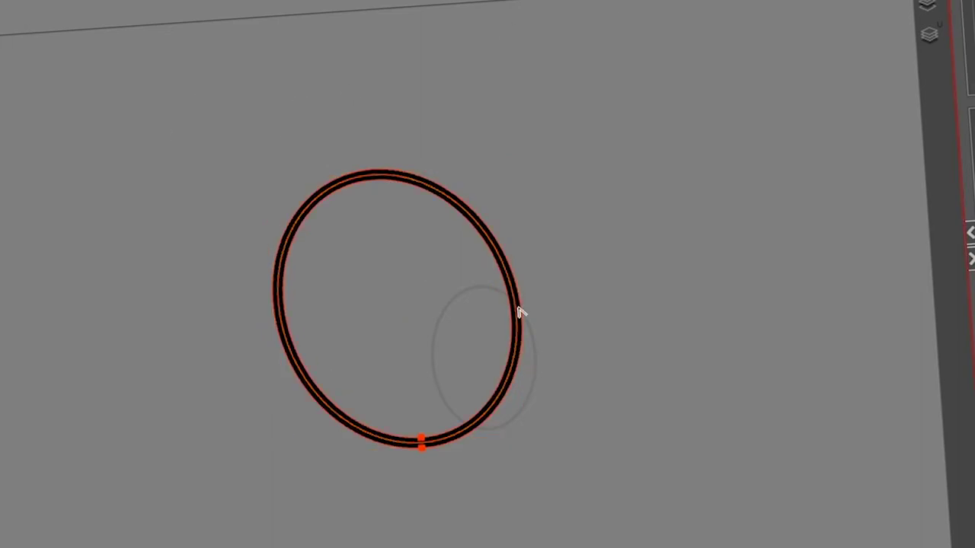
Add width points at both sides and the top of the eye outline, and thicken the line along the top
click(517, 321)
click(281, 321)
click(345, 180)
drag(359, 189, 314, 169)
key(Up)
key(Up)
key(Up)
key(Up)
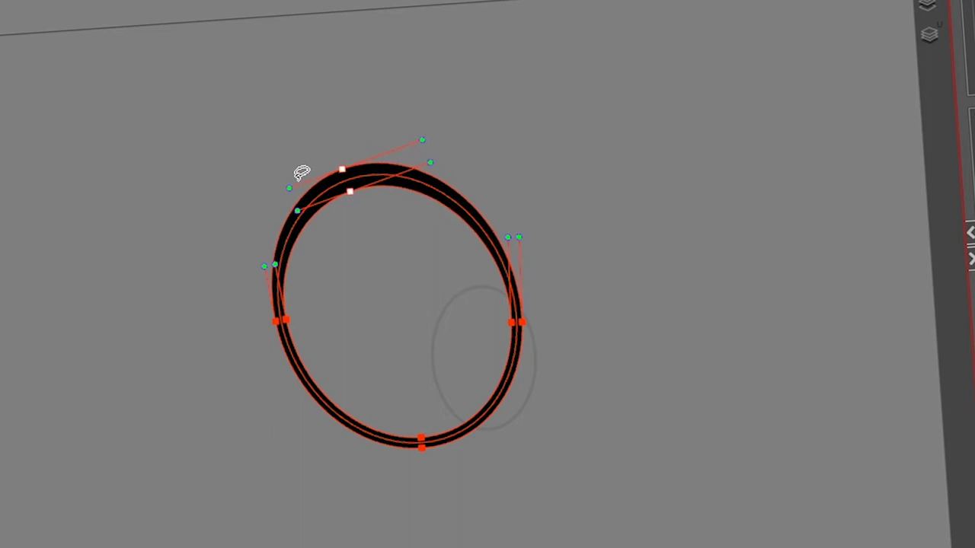
key(Up)
key(ctrl+z)
Thin the eye outline at its right, bottom and left width points
drag(512, 322, 515, 323)
drag(421, 437, 421, 443)
drag(284, 320, 281, 321)
click(198, 314)
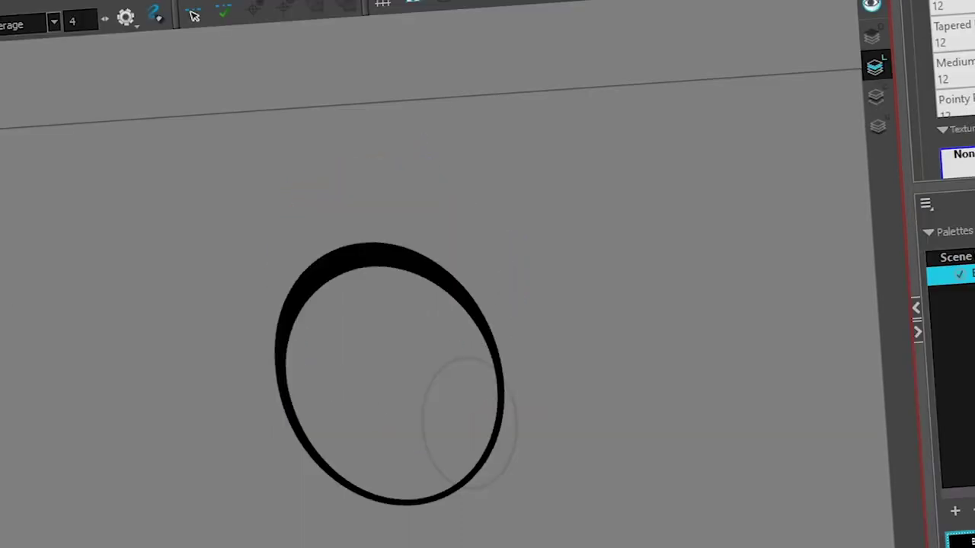
Create colour art from the eye outline and fill the eye shape with white
click(876, 95)
key(alt+i)
click(442, 4)
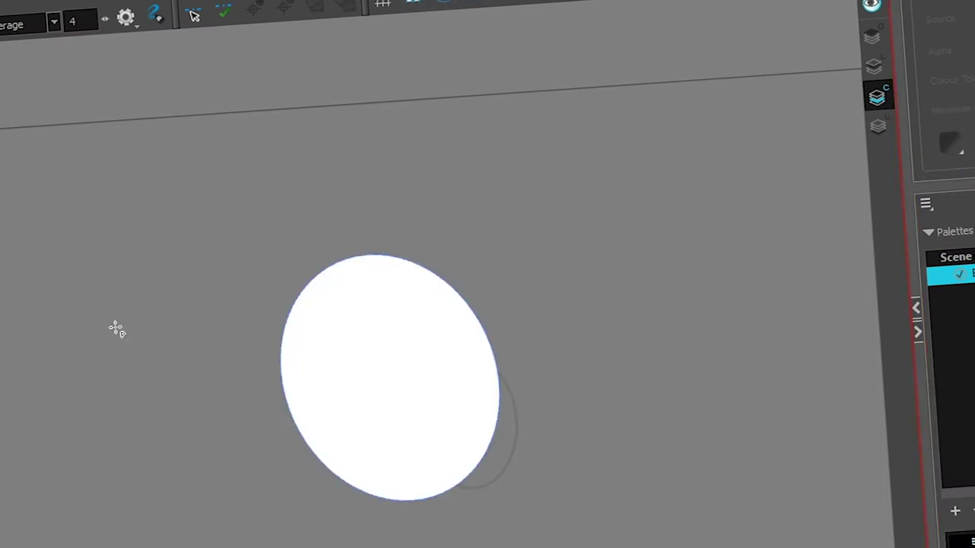
key(shift+t)
click(462, 474)
Turn the iris ellipse into a solid blue fill on the colour art layer
key(alt+i)
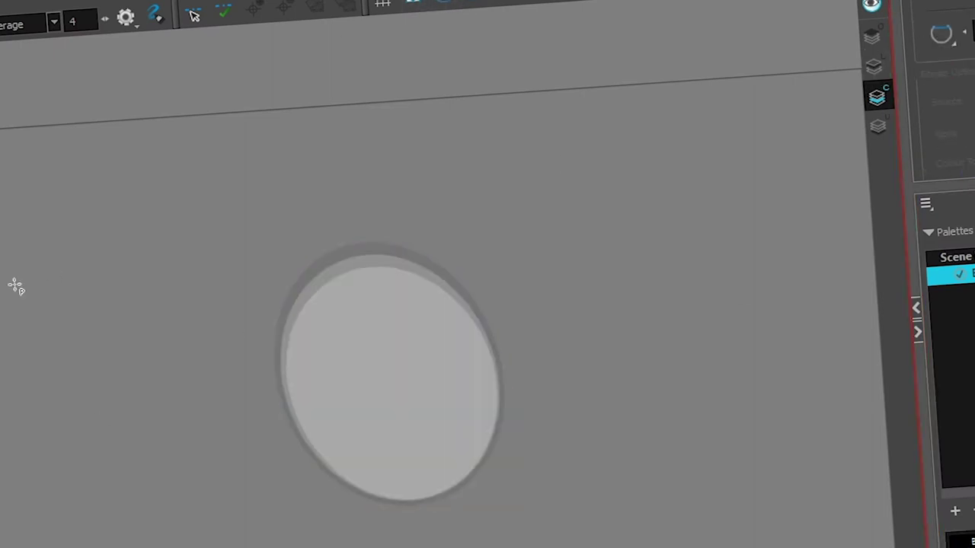
key(l)
click(435, 379)
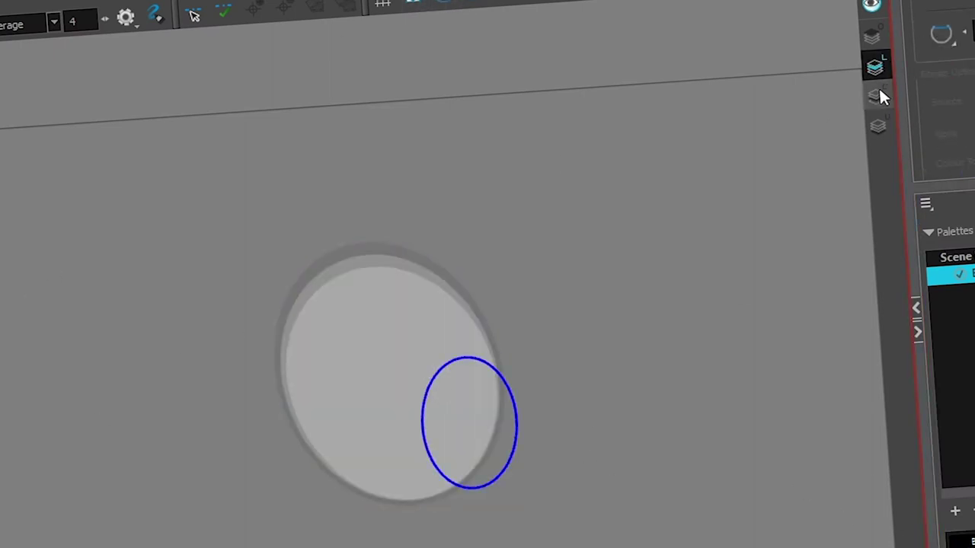
key(l)
click(445, 3)
click(448, 376)
key(shift+t)
click(205, 443)
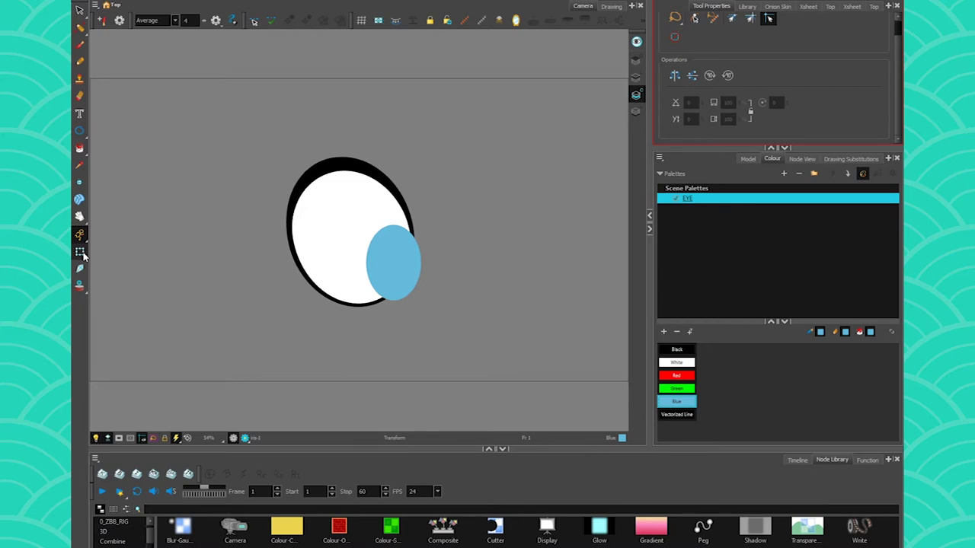
click(81, 253)
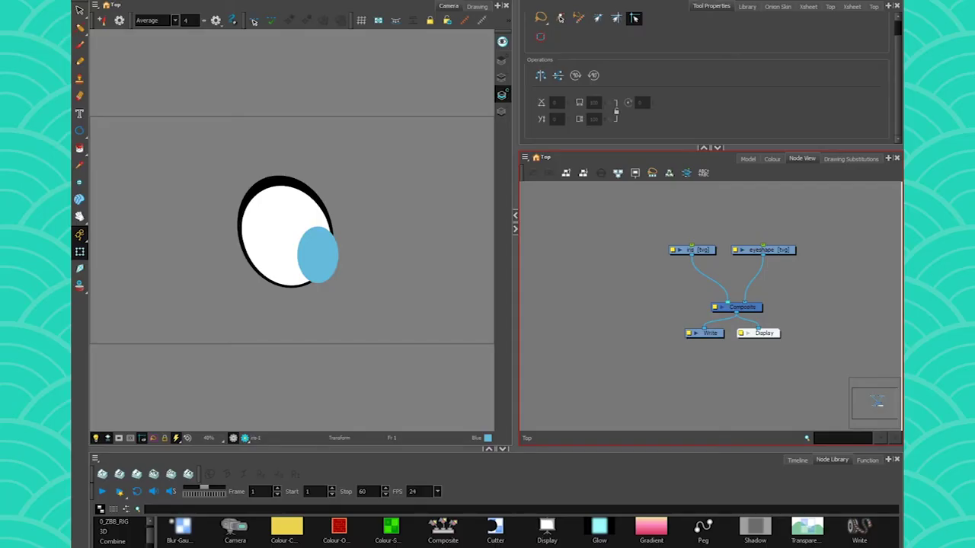
Add a Cutter node between the iris drawing and the Composite, and connect eyeshape to its matte port
drag(495, 529, 684, 271)
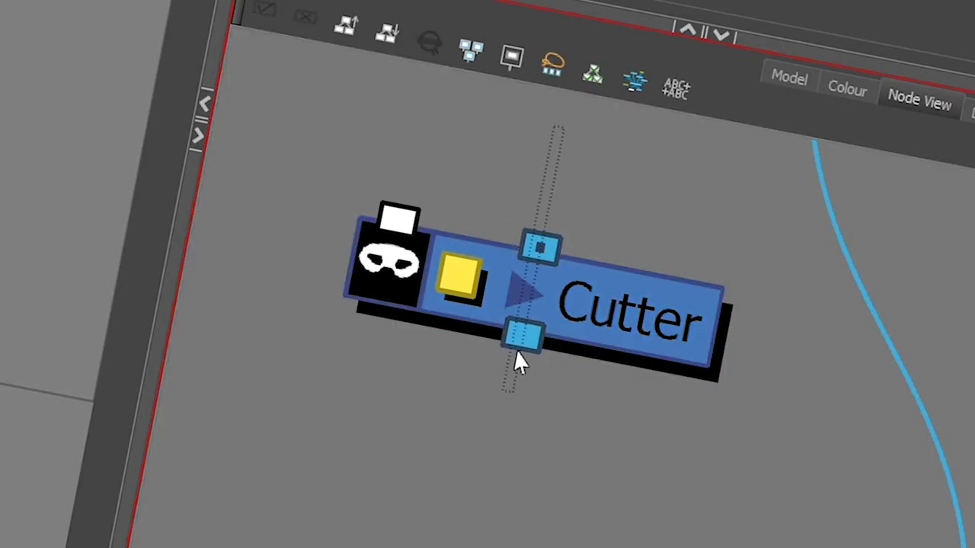
drag(516, 350, 510, 394)
drag(398, 212, 368, 131)
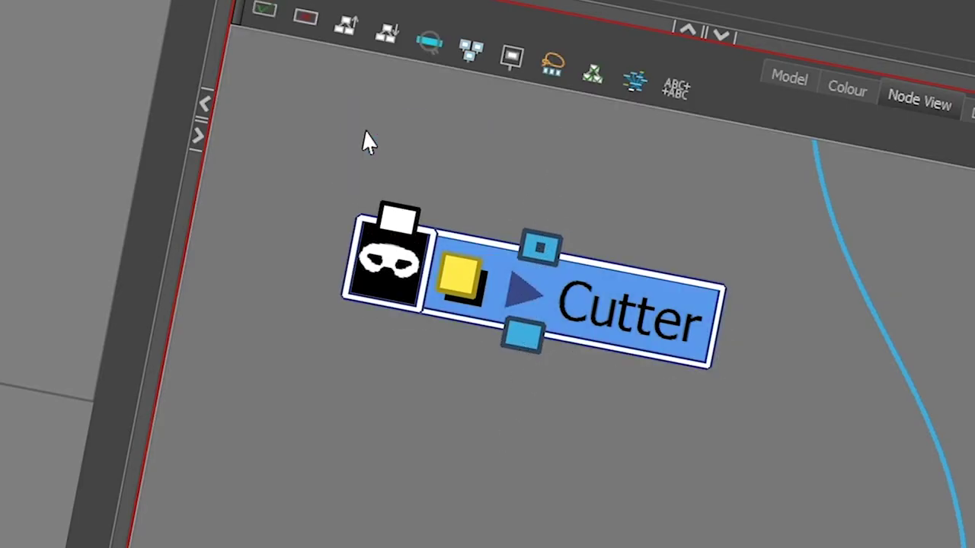
scroll(705, 226, down, 3)
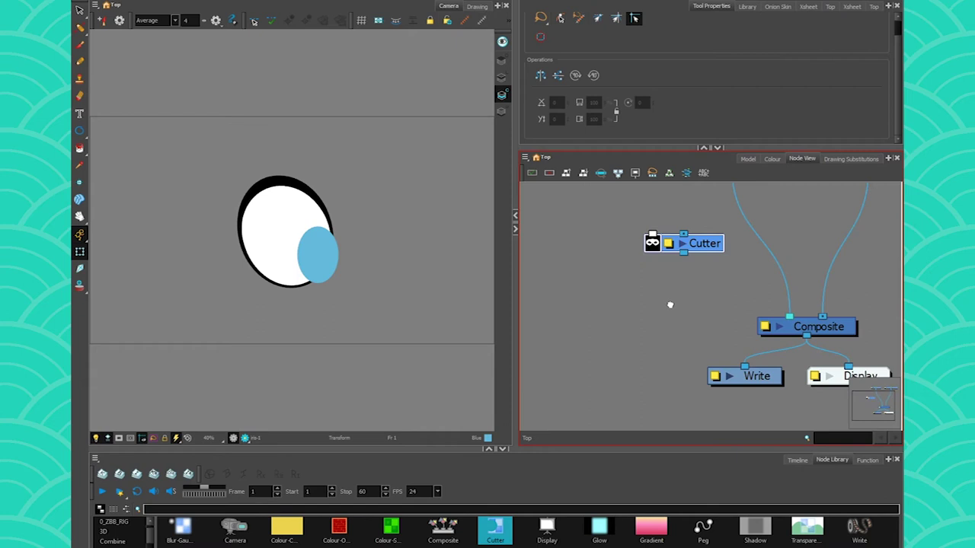
drag(670, 305, 702, 309)
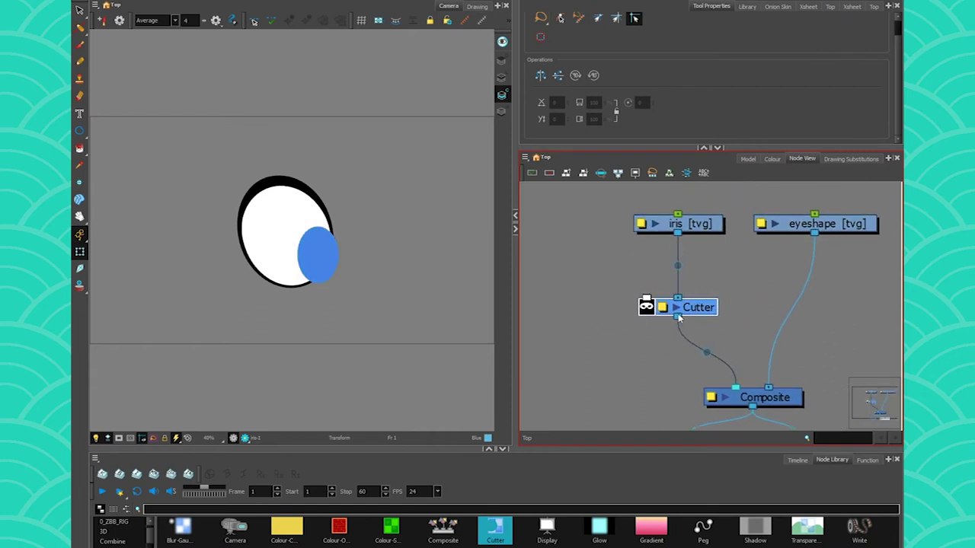
drag(814, 236, 645, 298)
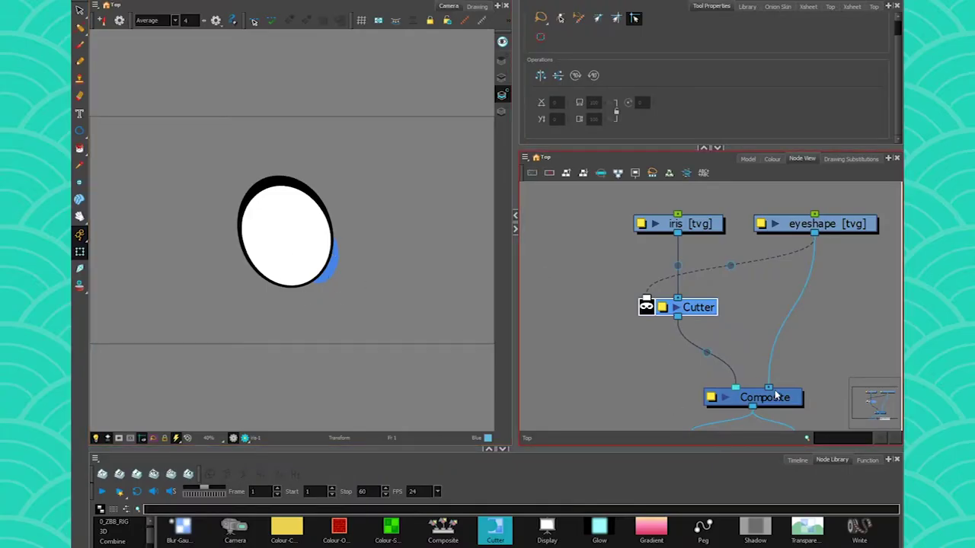
Try disconnecting eyeshape from the Composite node, and undo the disconnection
drag(769, 389, 781, 364)
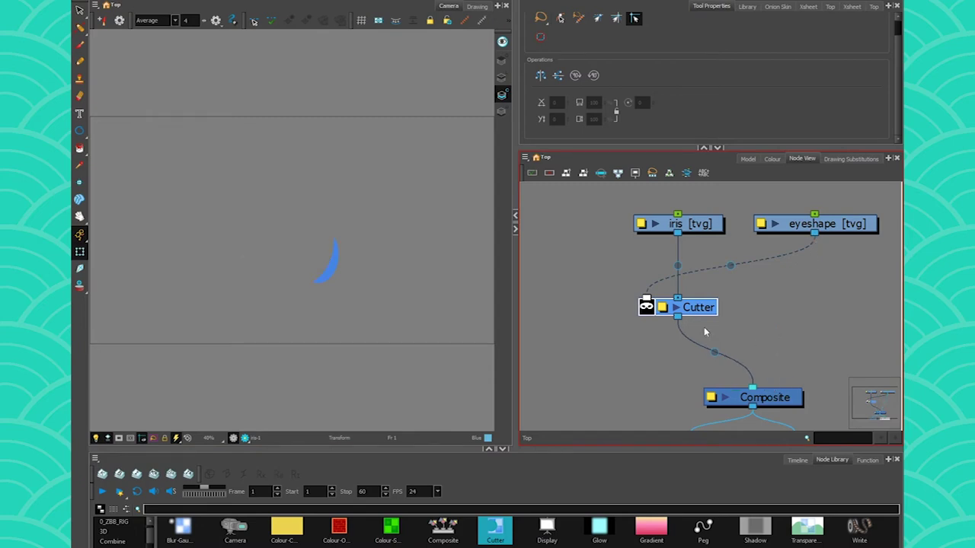
key(ctrl+z)
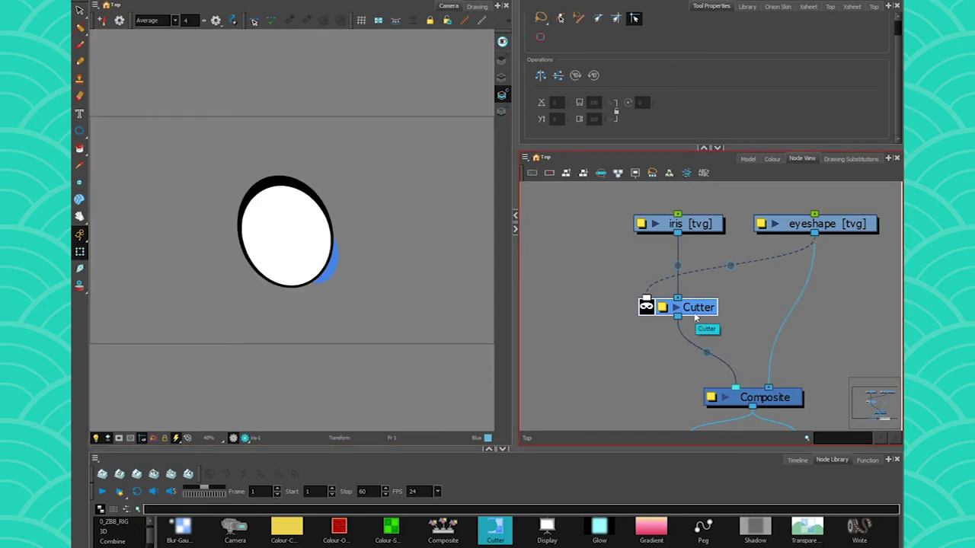
Invert the Cutter node so the iris shows only inside the eye shape
double_click(646, 308)
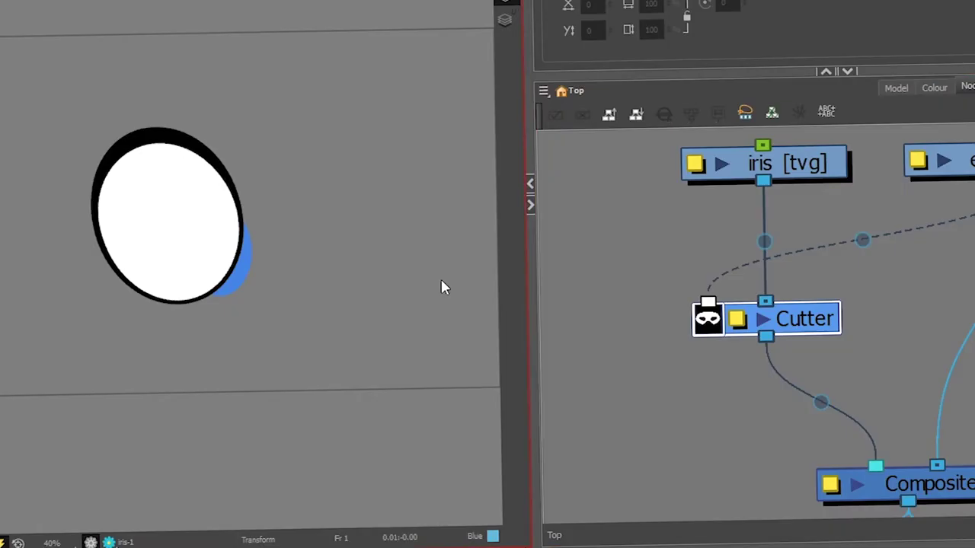
click(708, 320)
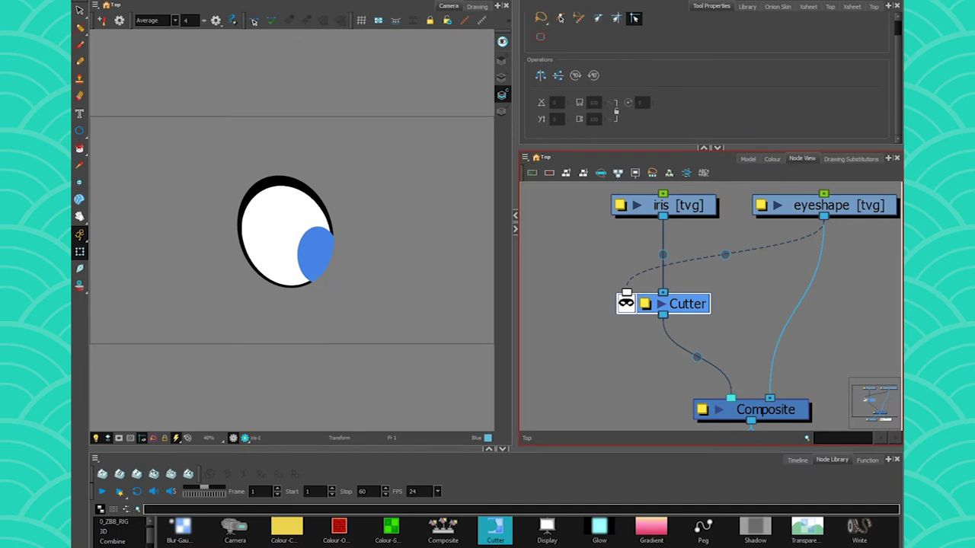
drag(615, 328, 586, 332)
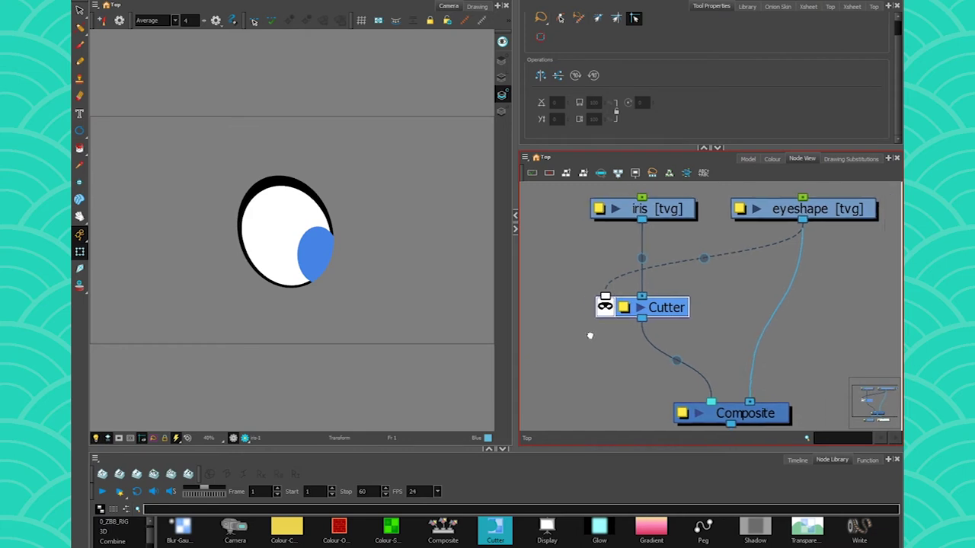
drag(572, 294, 644, 298)
key(ctrl+r)
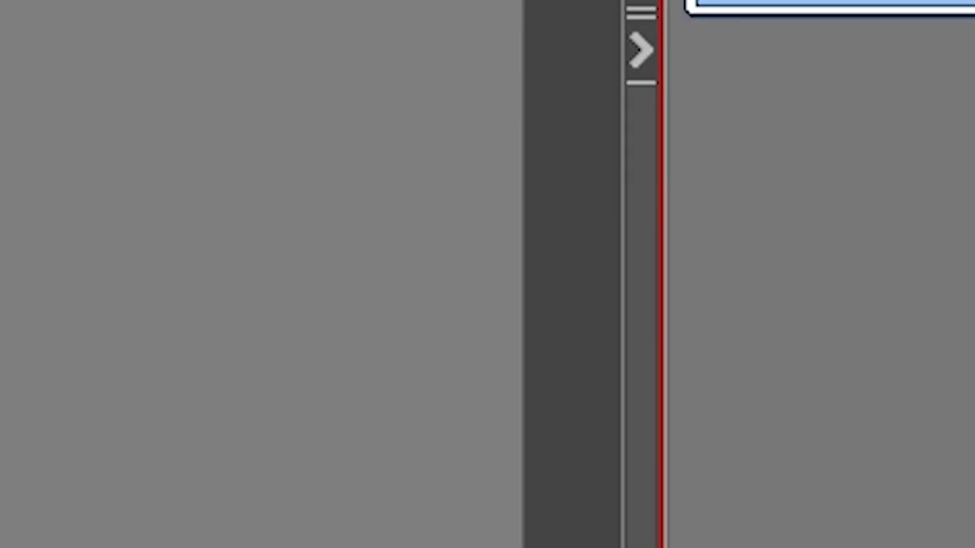
key(Delete)
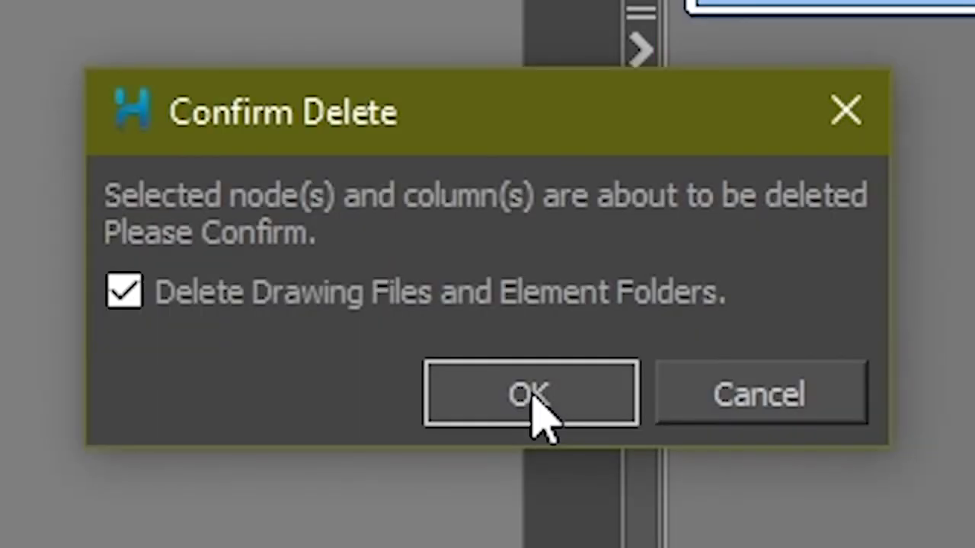
click(490, 307)
Add a Line-Art node and a Colour-Art node to the node network beside the eye drawings
text(line)
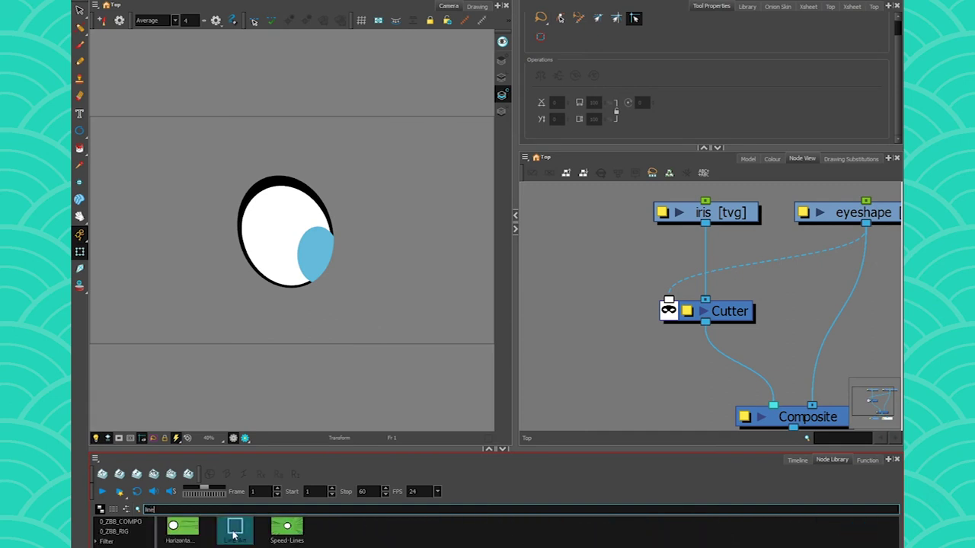
drag(235, 529, 570, 330)
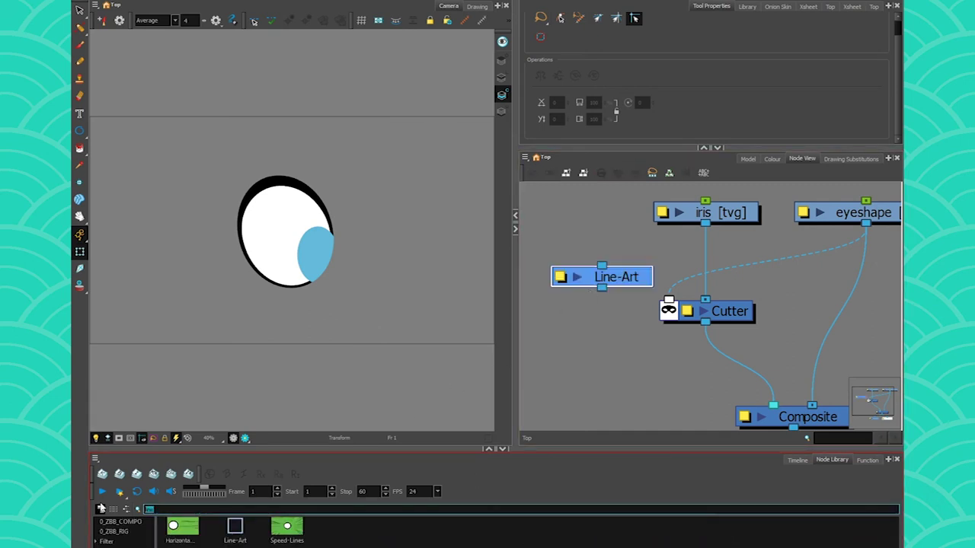
text(colour)
drag(443, 527, 770, 289)
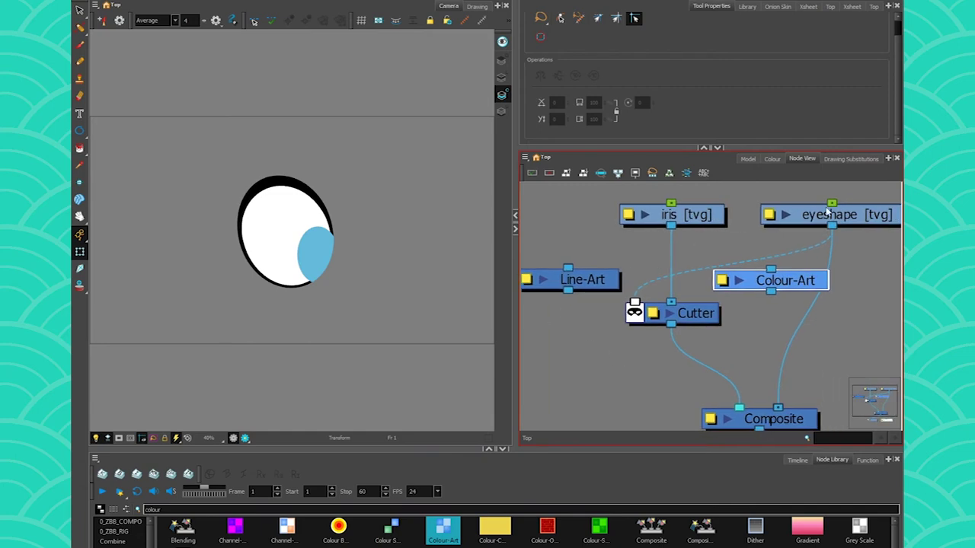
Select the eyeshape drawing and check how its artwork is split across the separate art layers
drag(572, 141, 573, 106)
drag(770, 178, 727, 185)
click(806, 207)
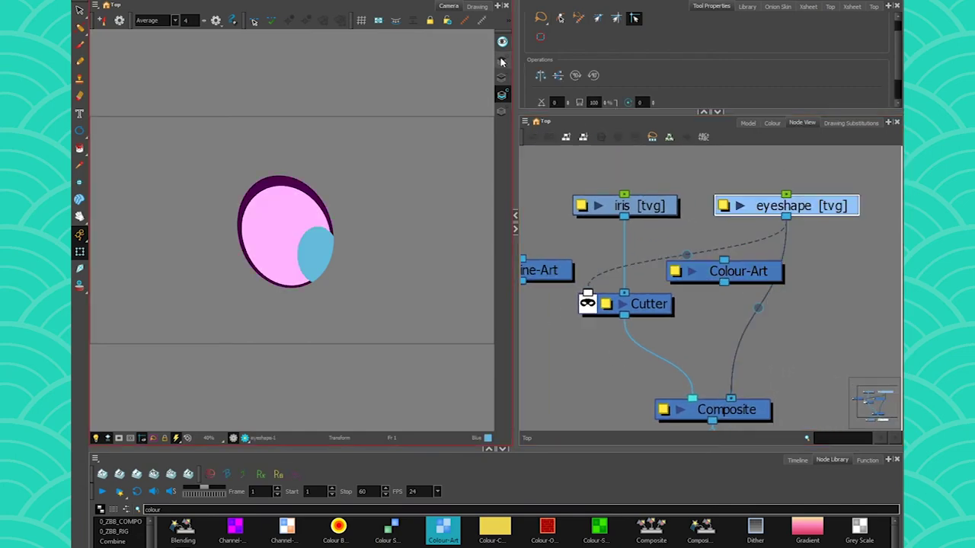
click(501, 60)
click(503, 281)
click(495, 356)
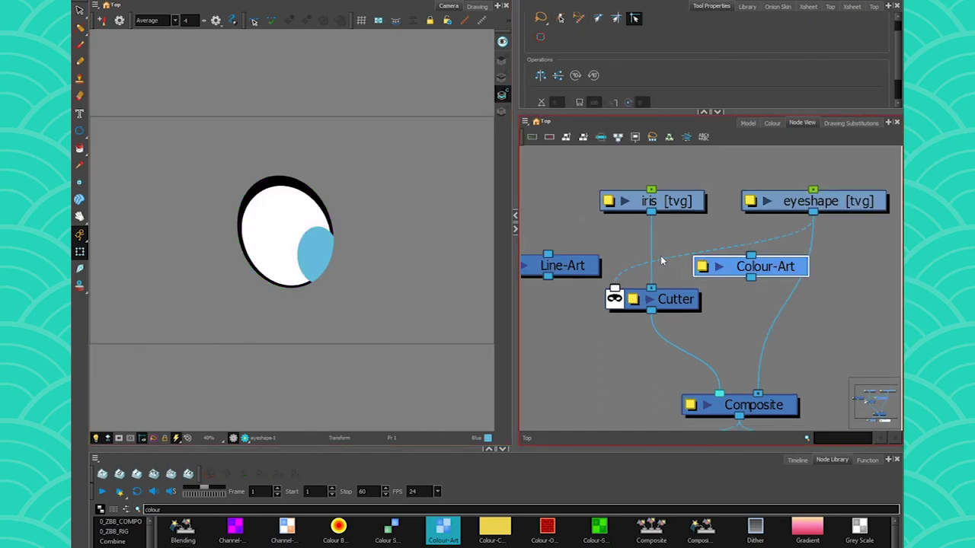
Wire Line-Art between eyeshape and a new Composite port in front of the Cutter's connection
drag(609, 250, 659, 240)
drag(863, 202, 761, 383)
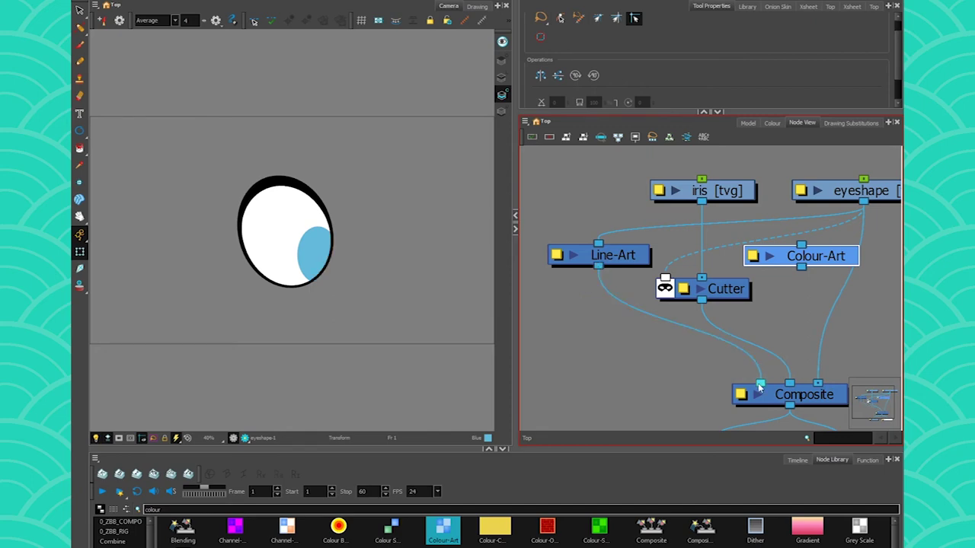
scroll(324, 272, up, 3)
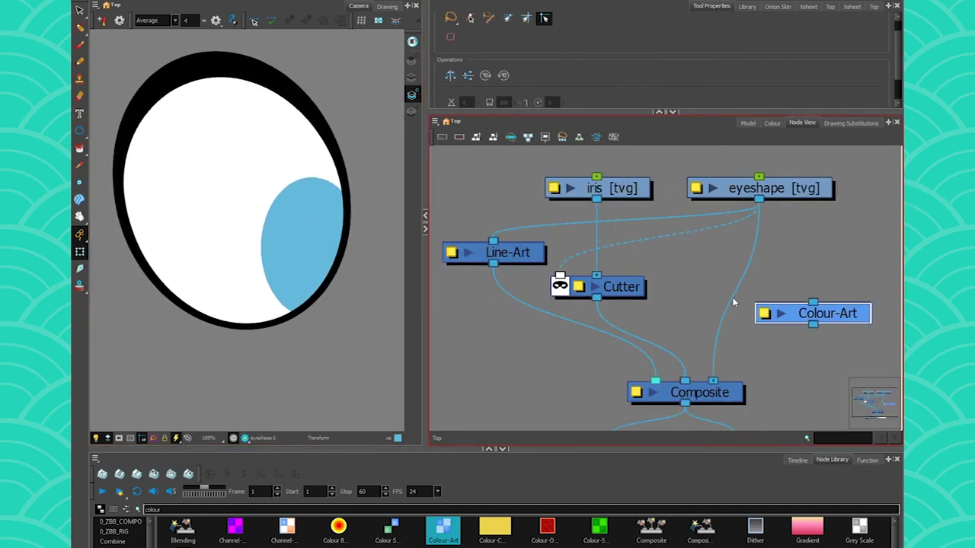
Insert Colour-Art on the connection from eyeshape to Composite, and feed the Cutter's matte port from Colour-Art's output
drag(813, 322, 759, 261)
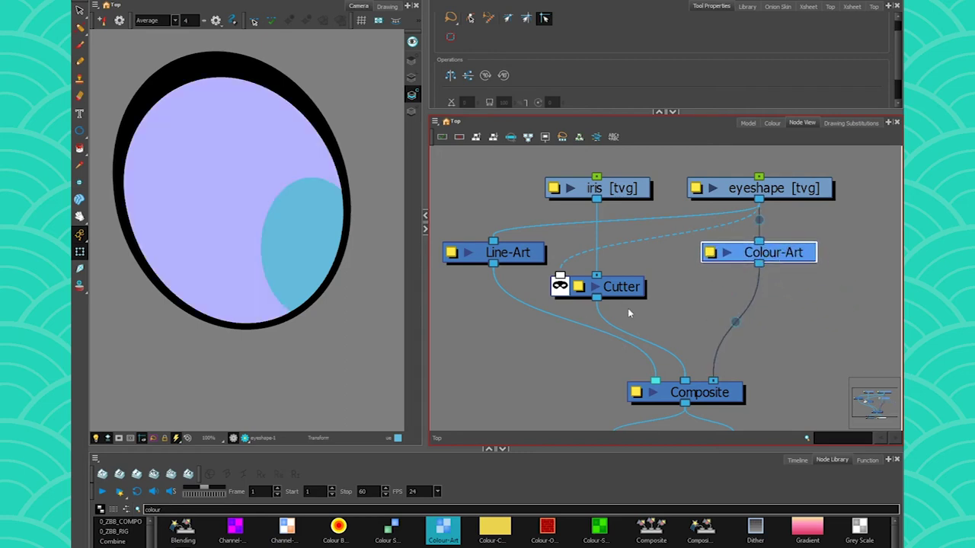
drag(764, 264, 523, 257)
click(550, 316)
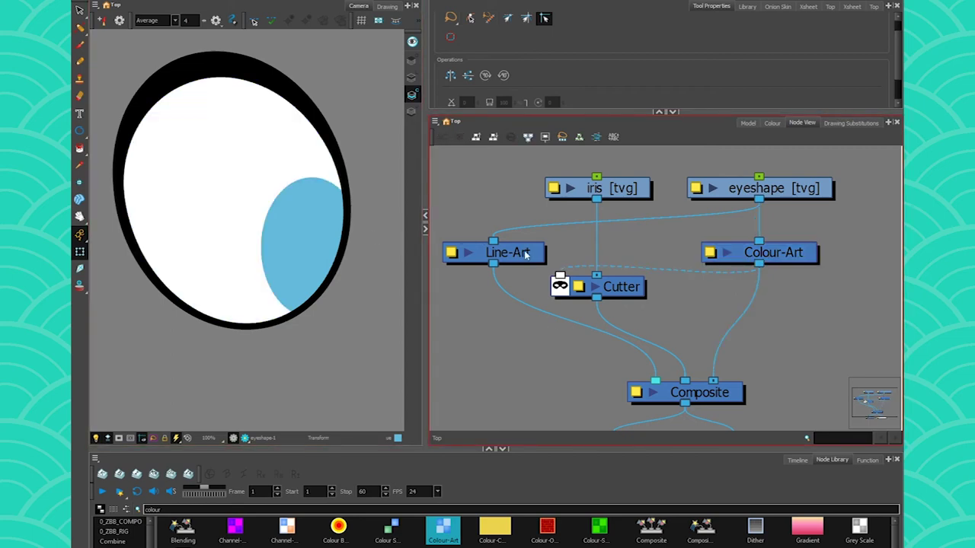
Tidy the node layout by repositioning the Cutter, Line-Art and iris nodes, with iris directly above the Cutter
mouse_move(631, 295)
mouse_down()
mouse_move(640, 320)
mouse_move(643, 311)
mouse_up()
drag(527, 253, 524, 262)
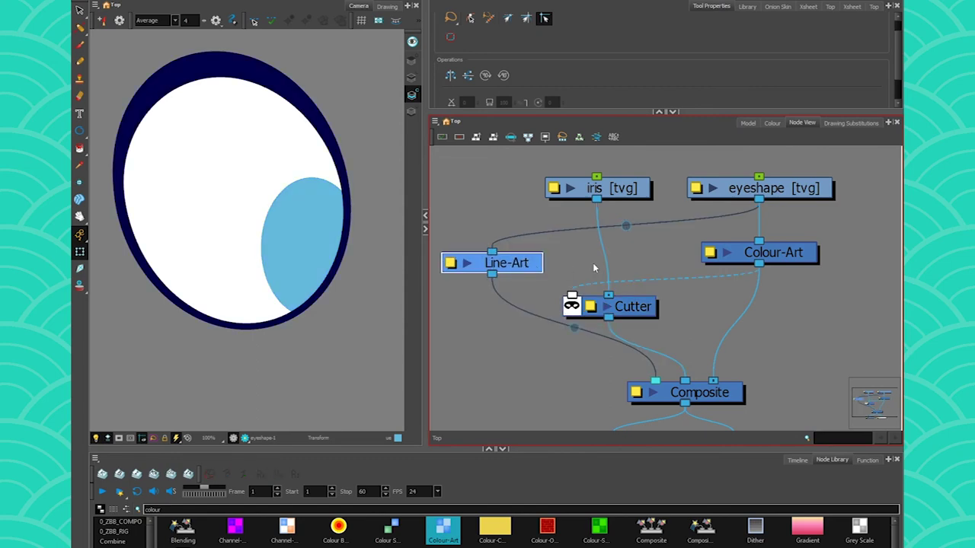
drag(624, 196, 638, 191)
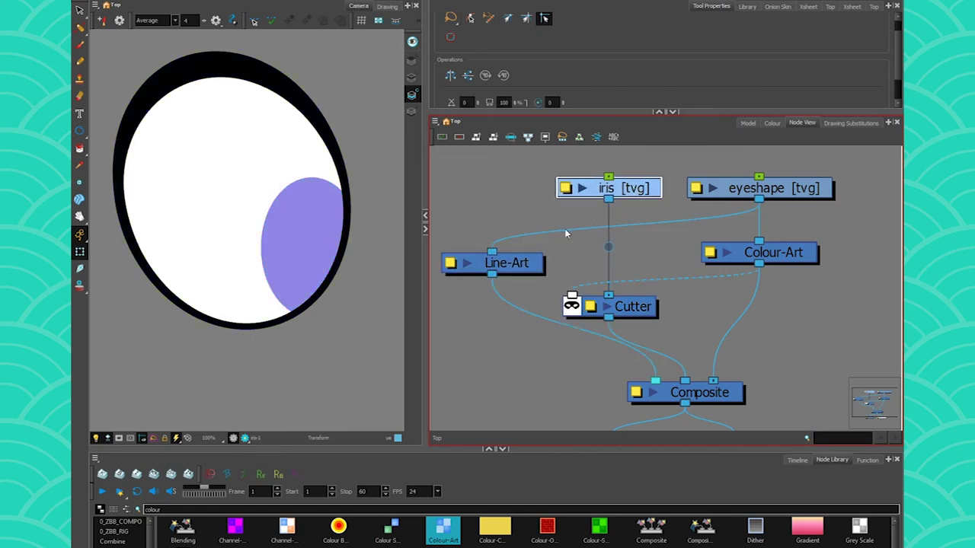
scroll(632, 251, down, 1)
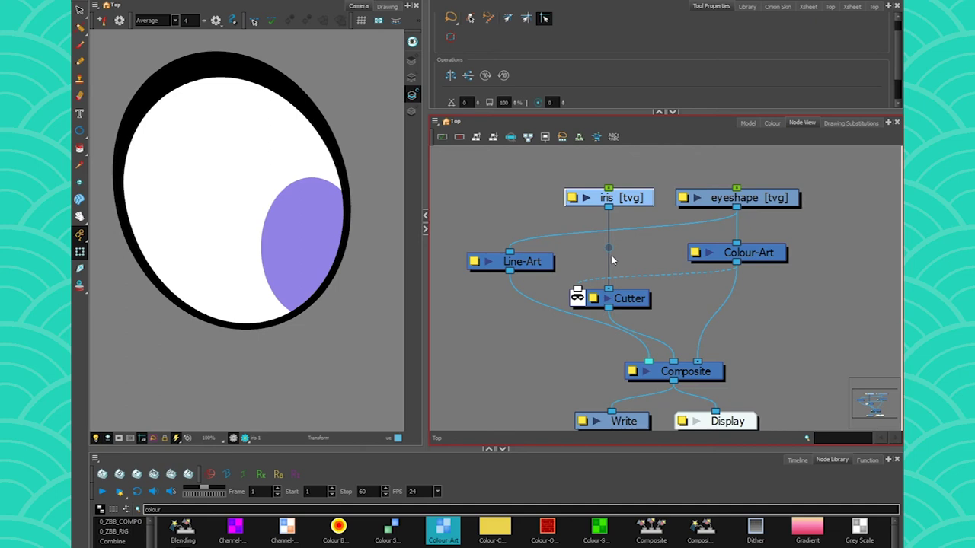
scroll(673, 248, down, 2)
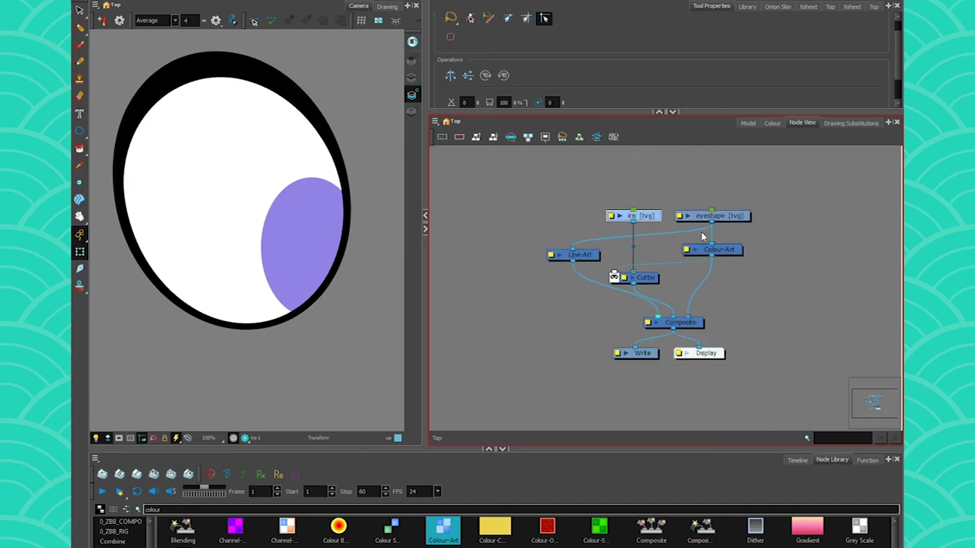
Try reshaping the eyeshape drawing with the Contour Editor to give it a lowered, slanted upper edge
click(587, 252)
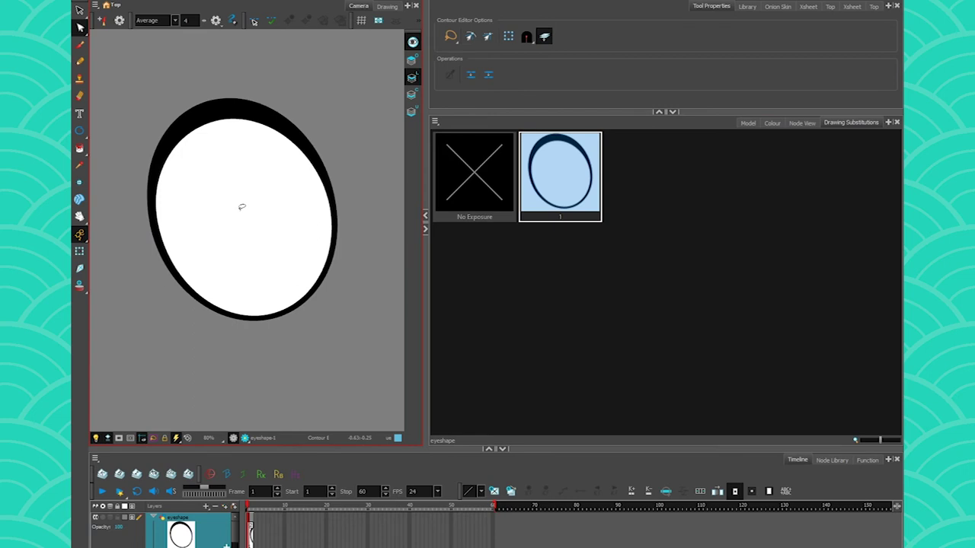
click(515, 491)
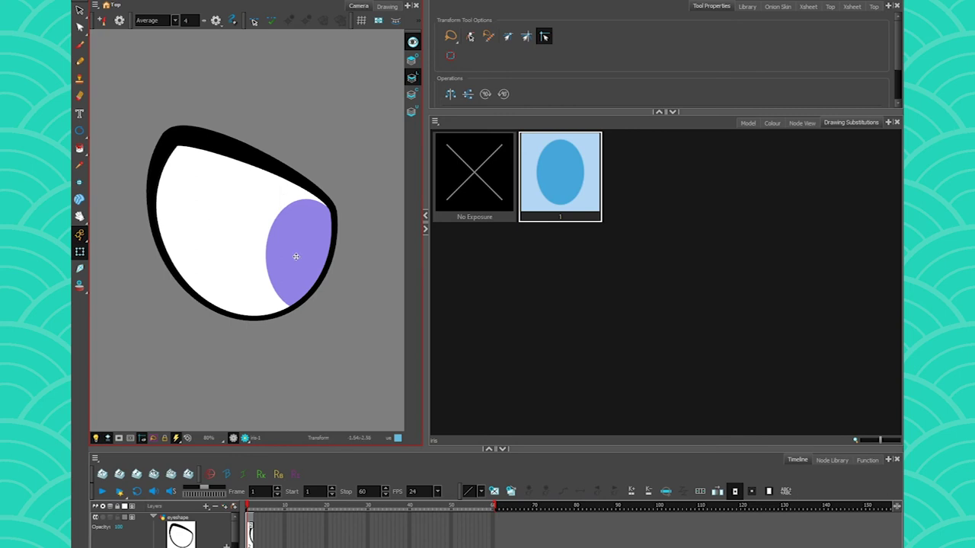
click(802, 122)
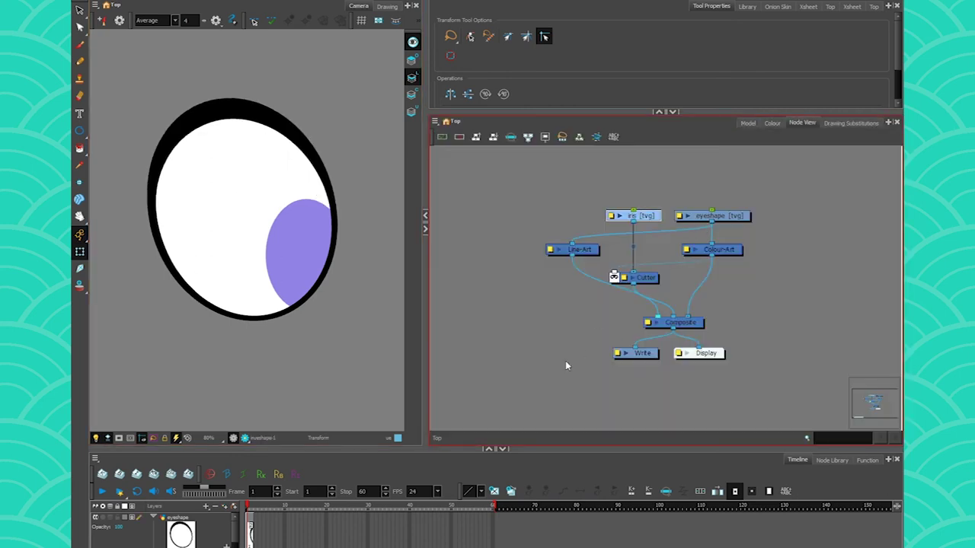
Add a deformation to eyeshape and adjust its upper curve points and handles to lower the top of the eye
drag(522, 387, 690, 244)
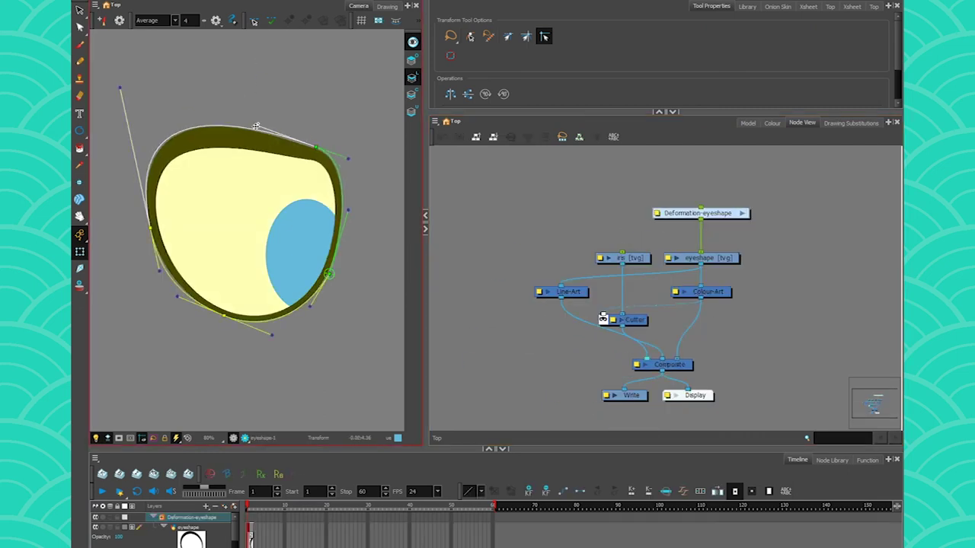
drag(256, 126, 257, 137)
drag(316, 147, 285, 165)
drag(120, 87, 144, 163)
drag(284, 166, 284, 157)
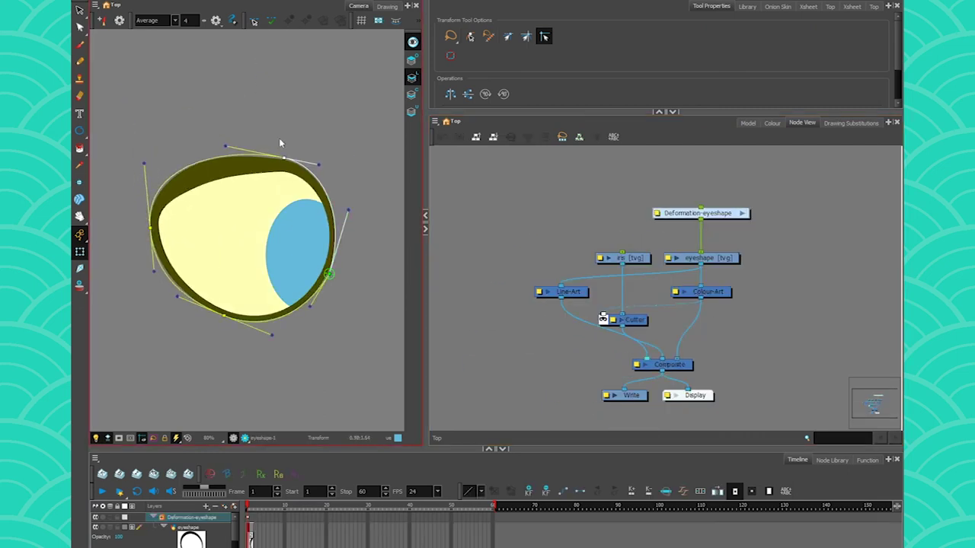
click(704, 240)
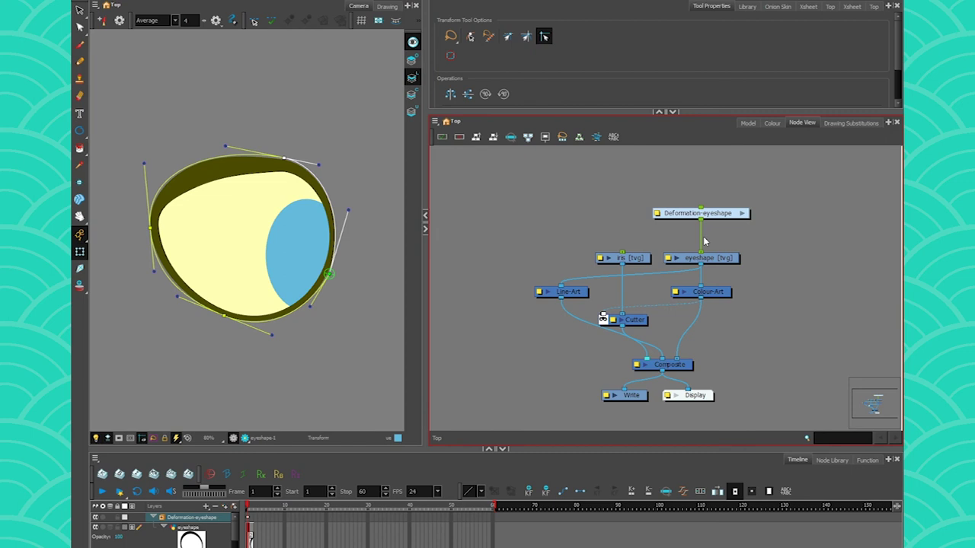
click(715, 214)
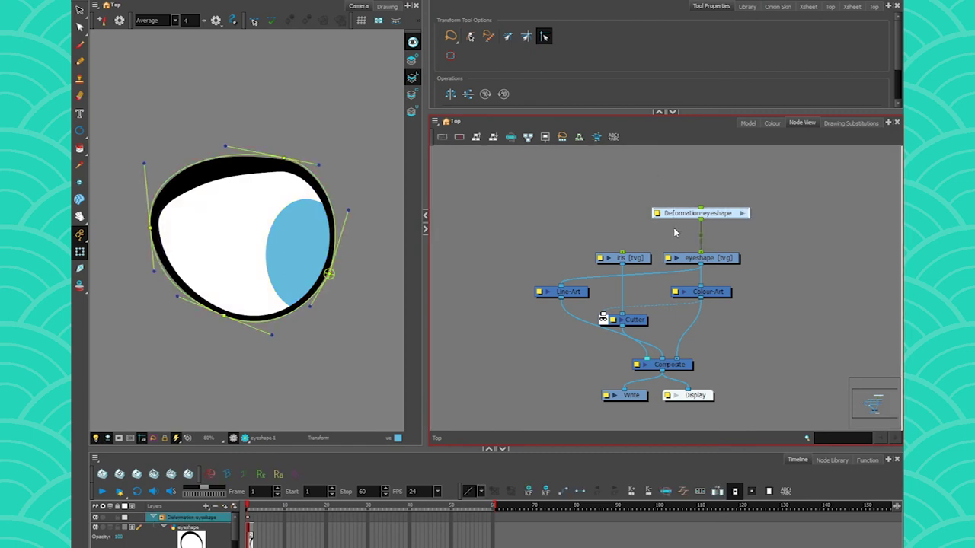